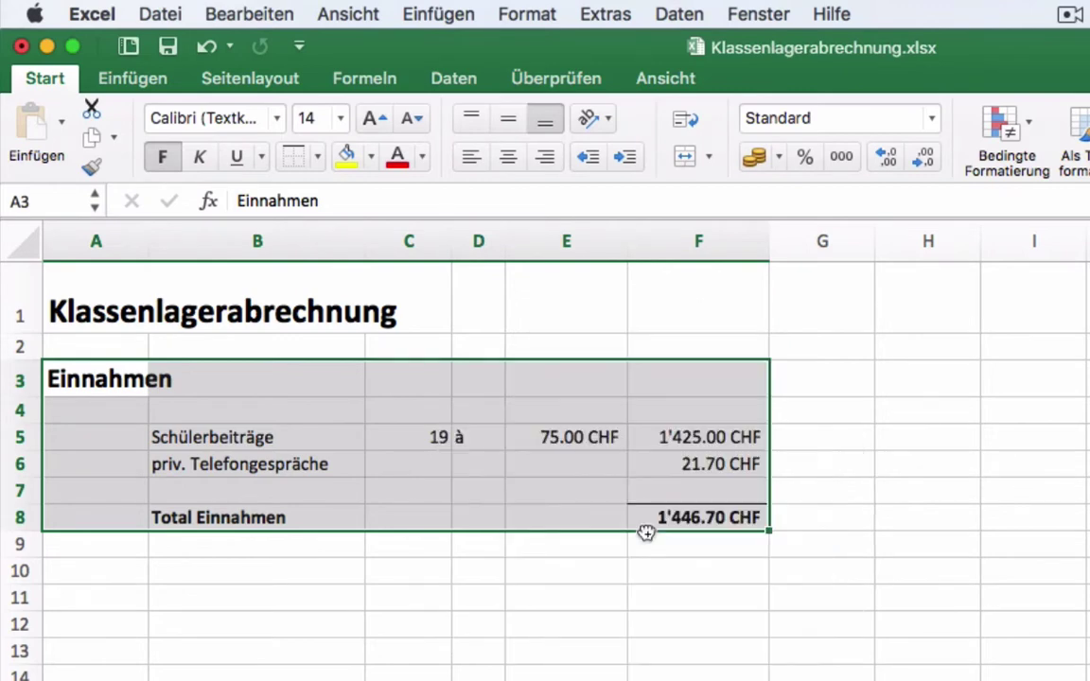
# Copy the Einnahmen block A3:F8 to start at A11 and change the copy's heading to Ausgaben.
pyautogui.moveTo(646, 532); pyautogui.dragTo(655, 680)
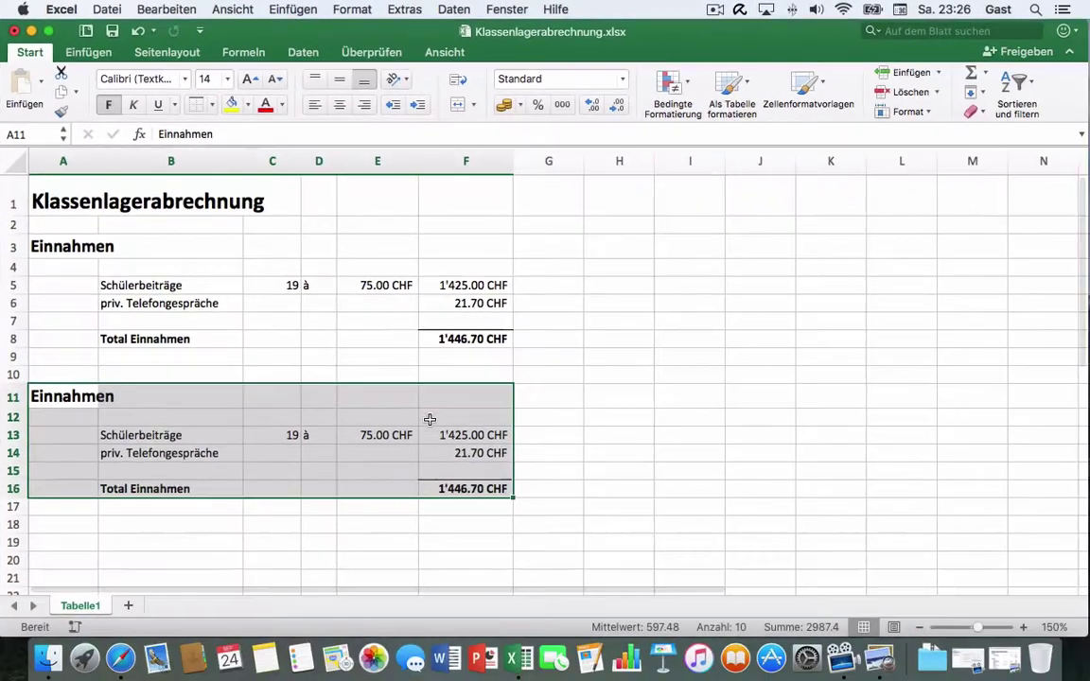
pyautogui.scroll(-3, 645, 630)
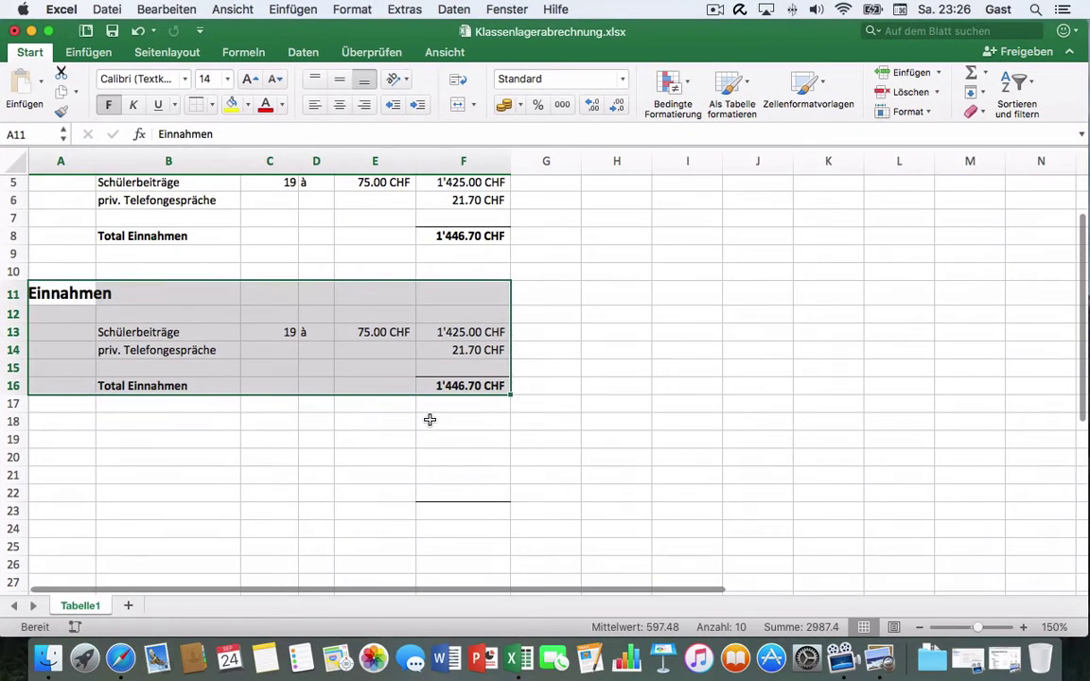
pyautogui.click(43, 289)
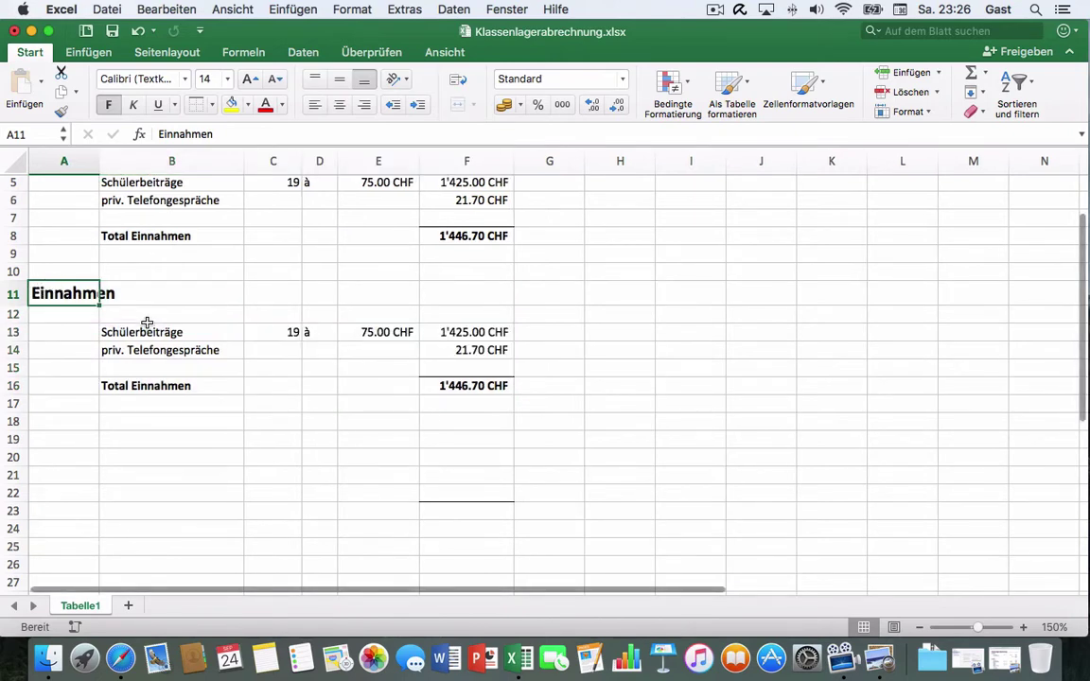
pyautogui.press('shift')
pyautogui.write('Ausgaben')
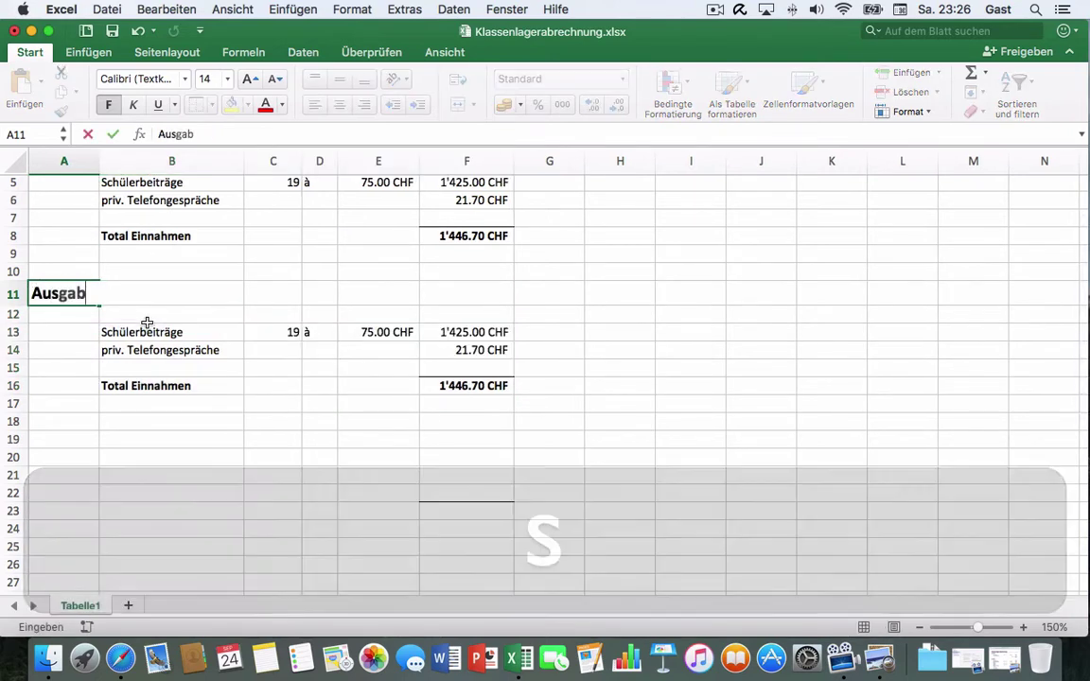
# Move the total row of the Ausgaben block, B16:F16, down to row 23.
pyautogui.moveTo(142, 386); pyautogui.dragTo(459, 384)
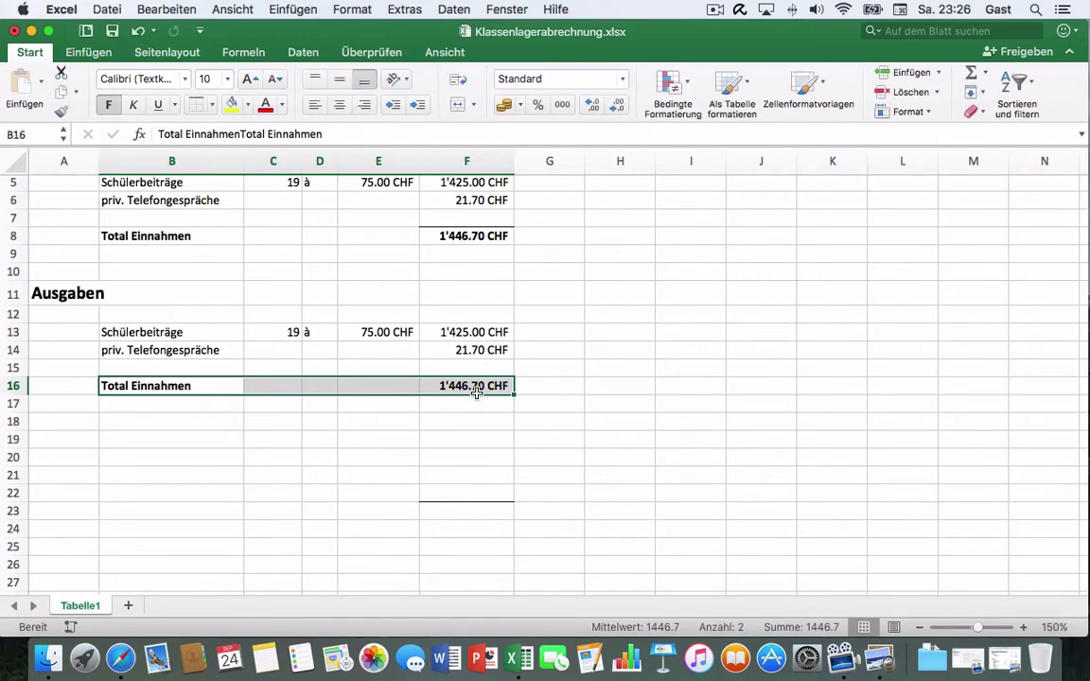
pyautogui.moveTo(476, 394); pyautogui.dragTo(482, 511)
# Enter Kollektiv as the label in B13 and clear the remaining copied entries in rows 13 and 14 of the Ausgaben block.
pyautogui.moveTo(142, 332); pyautogui.dragTo(478, 346)
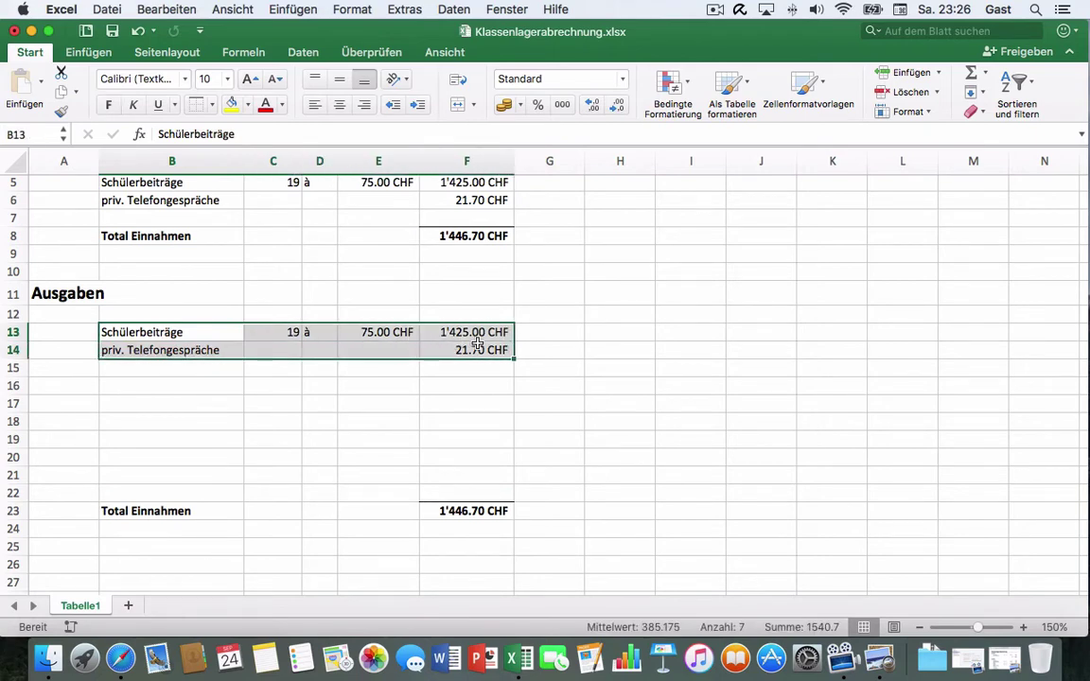
pyautogui.write('Kollektiv')
pyautogui.press('Right')
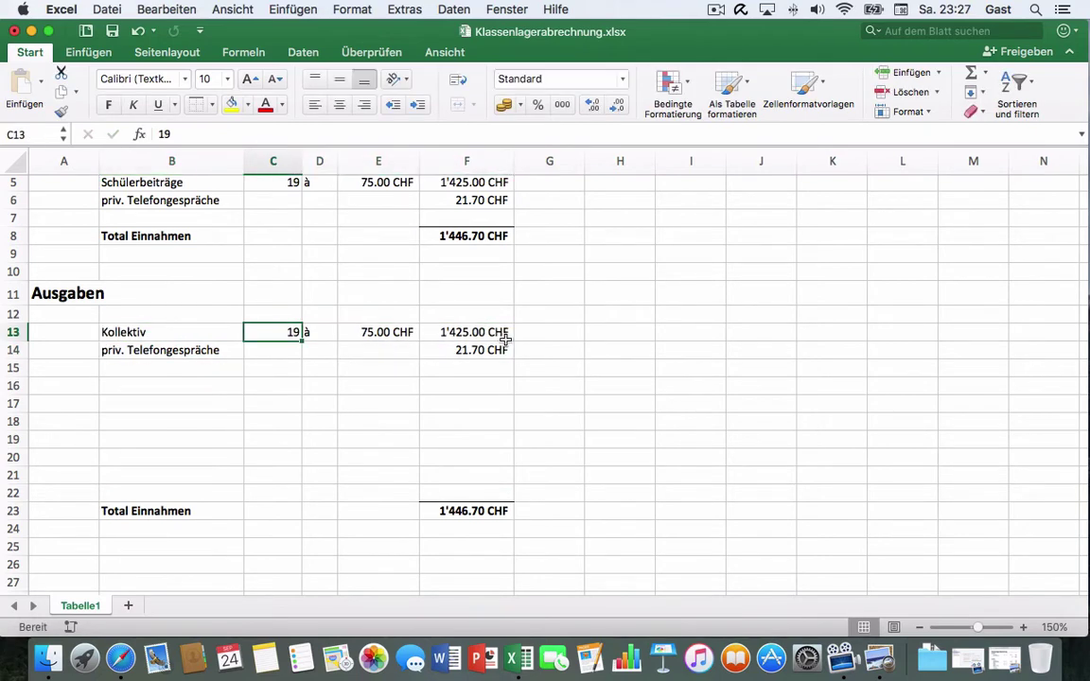
pyautogui.keyDown('shift'); pyautogui.click(506, 338); pyautogui.keyUp('shift')
pyautogui.press('Delete')
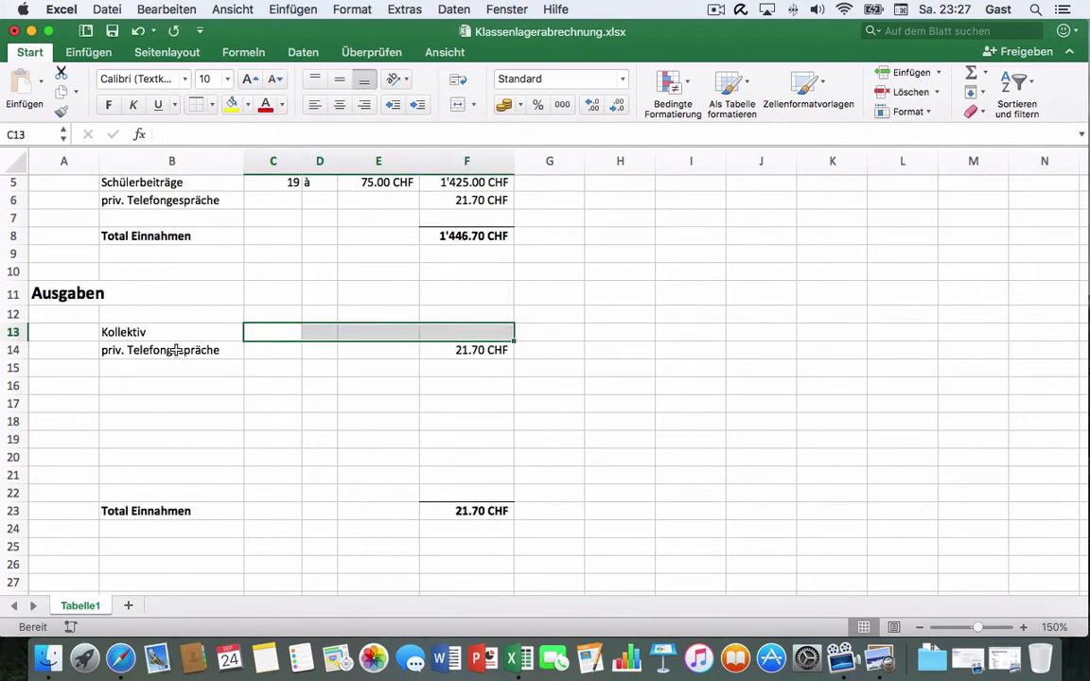
pyautogui.moveTo(176, 351); pyautogui.dragTo(483, 356)
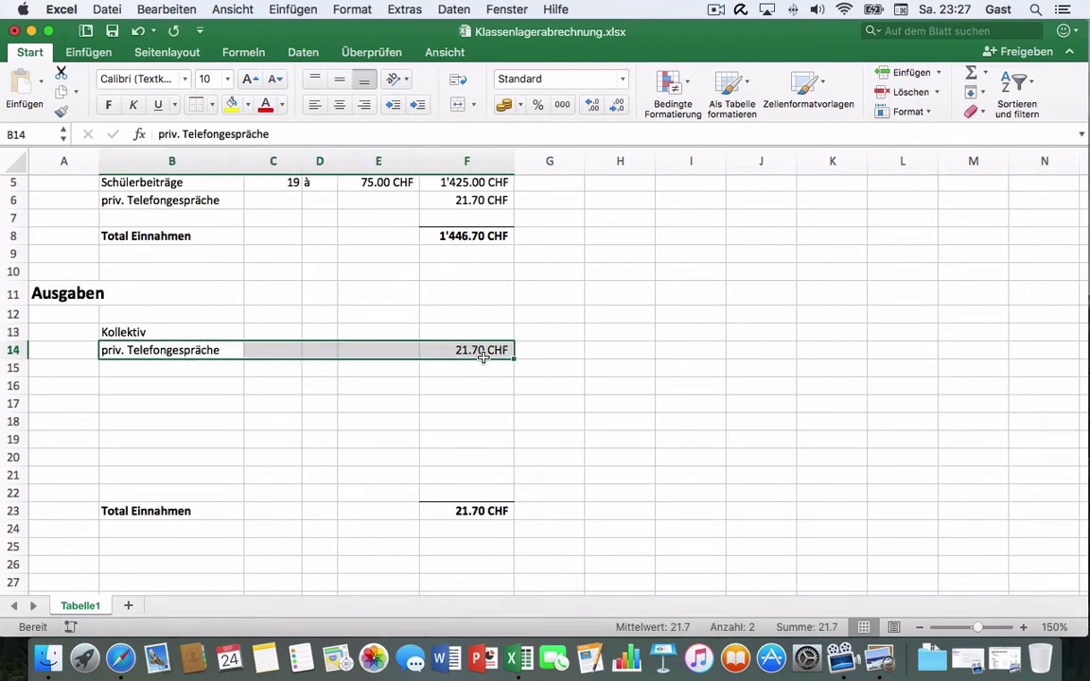
pyautogui.press('Delete')
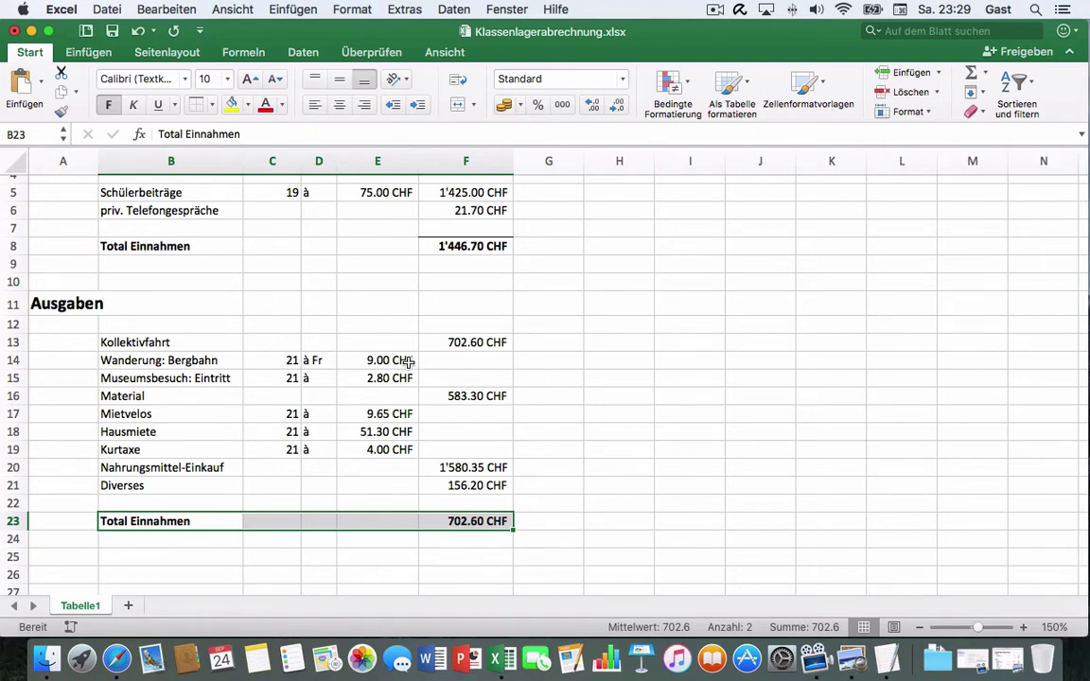
# Copy the multiplication formula from F5 to F14 for Wanderung: Bergbahn and fill it down to F15.
pyautogui.click(483, 194)
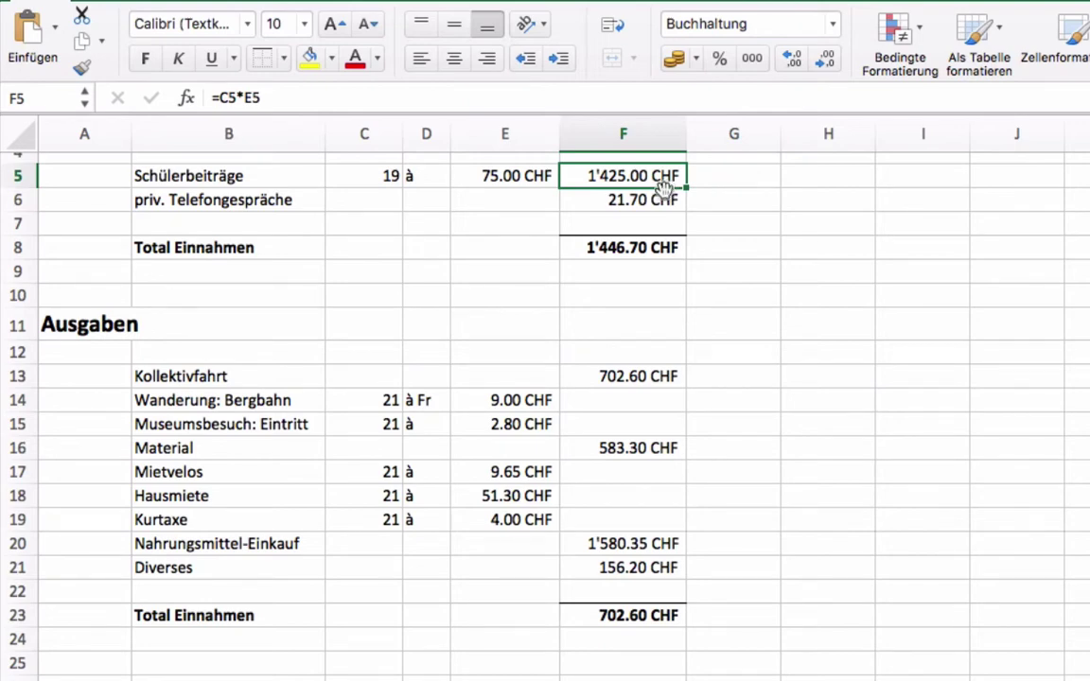
pyautogui.press('alt')
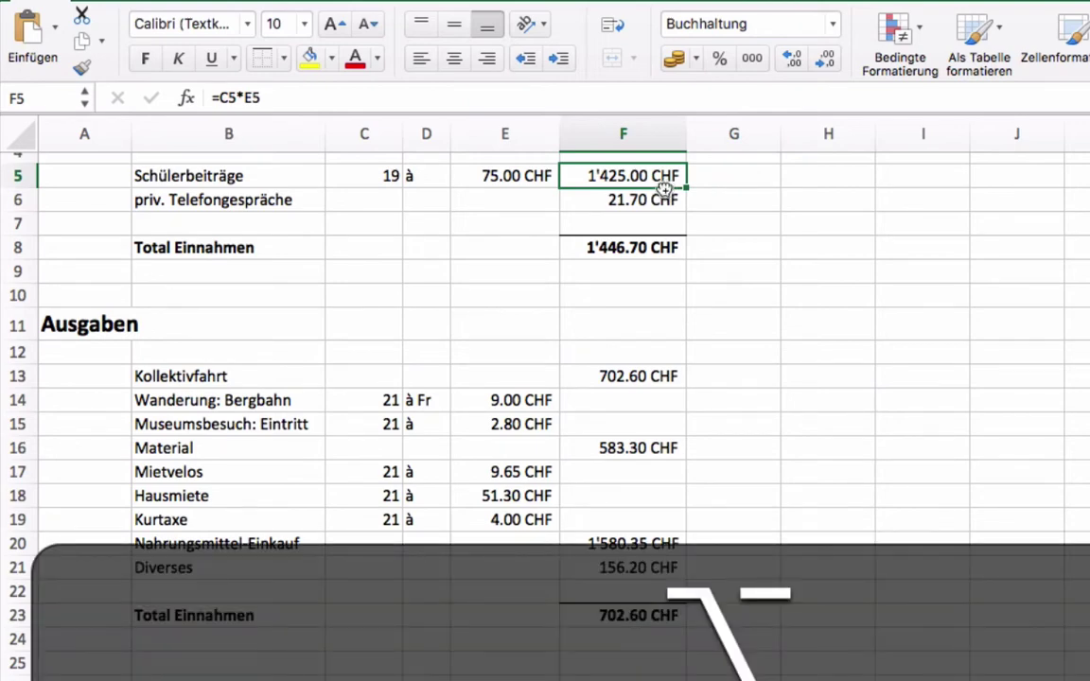
pyautogui.moveTo(665, 188); pyautogui.dragTo(669, 395)
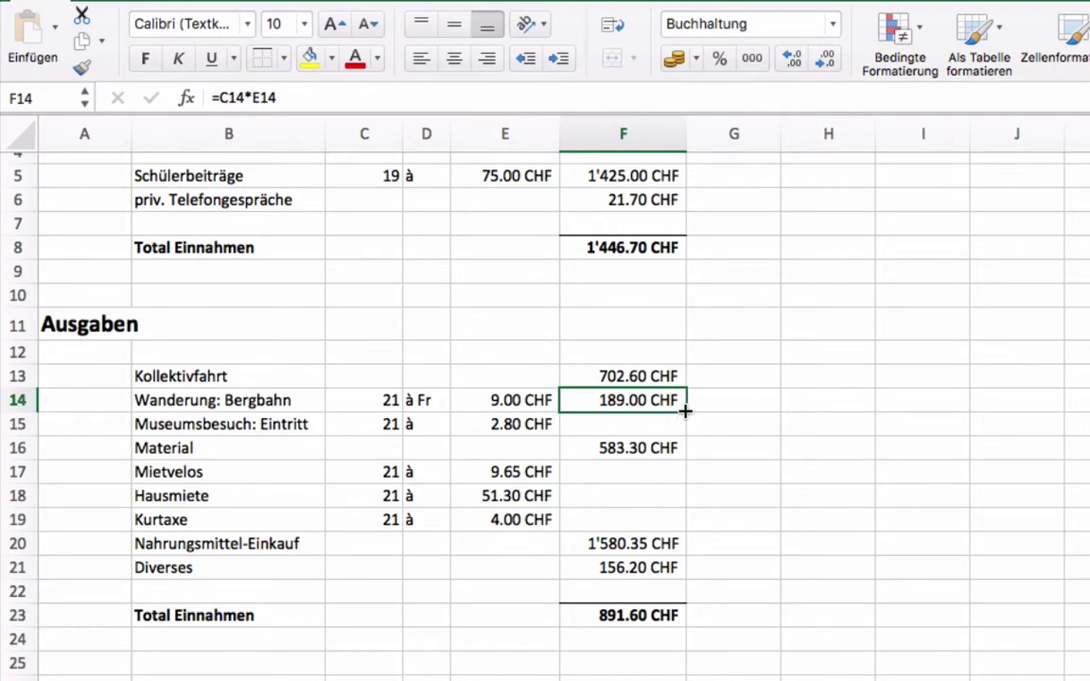
pyautogui.moveTo(685, 412); pyautogui.dragTo(687, 433)
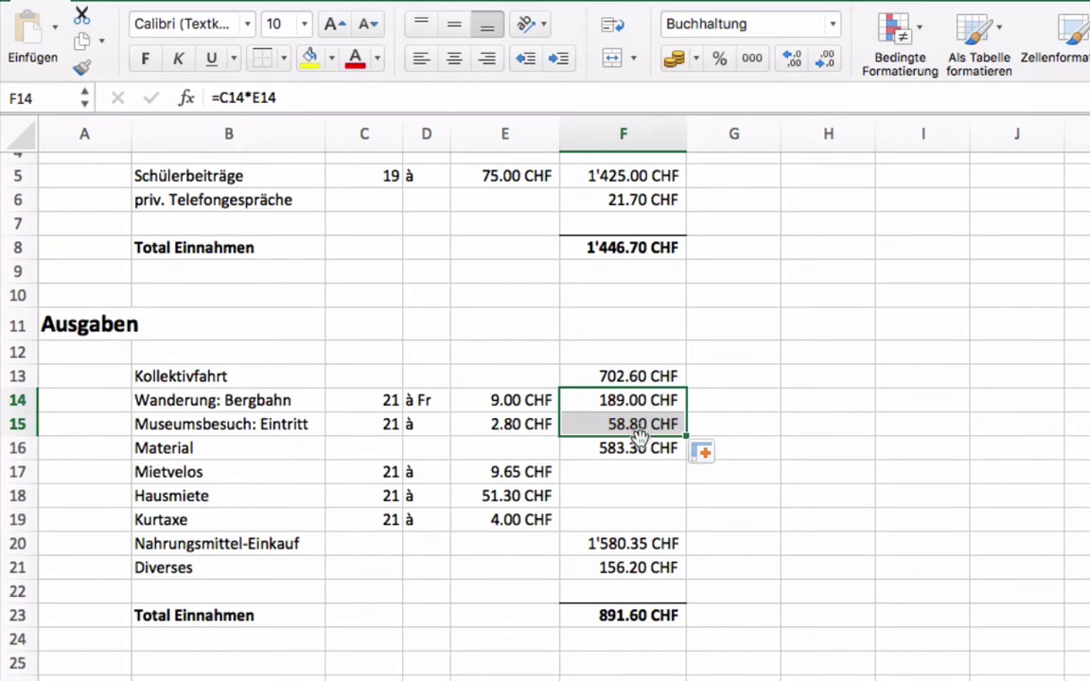
# Copy the formulas in F14:F15 to F17:F18 and fill them down to F19 for Kurtaxe.
pyautogui.press('alt')
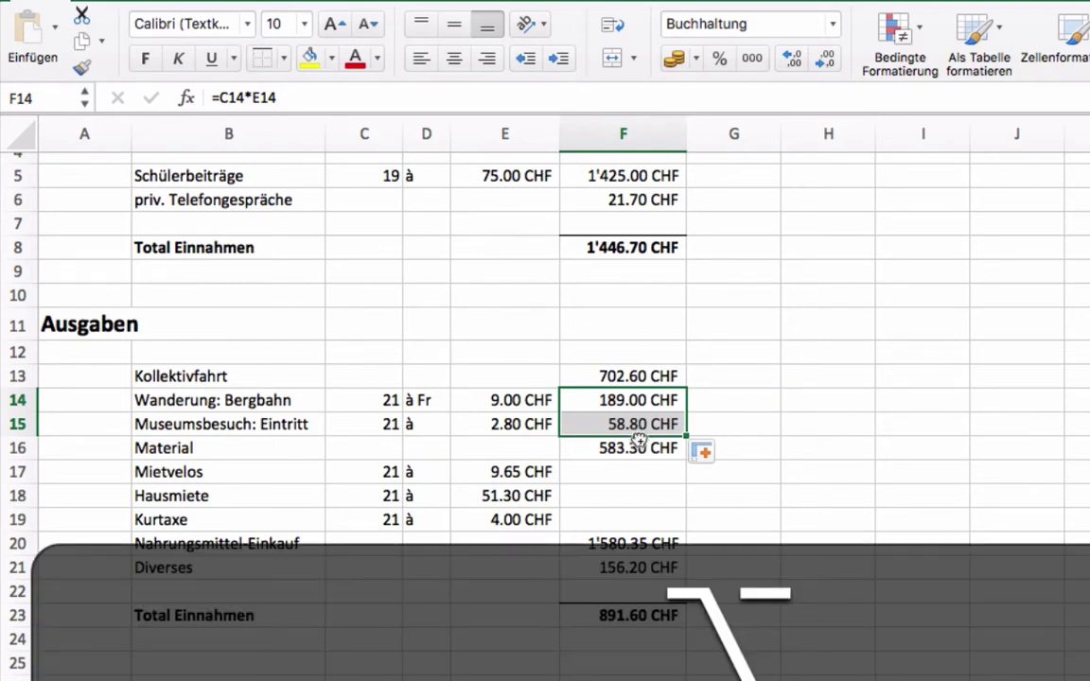
pyautogui.moveTo(639, 441); pyautogui.dragTo(646, 494)
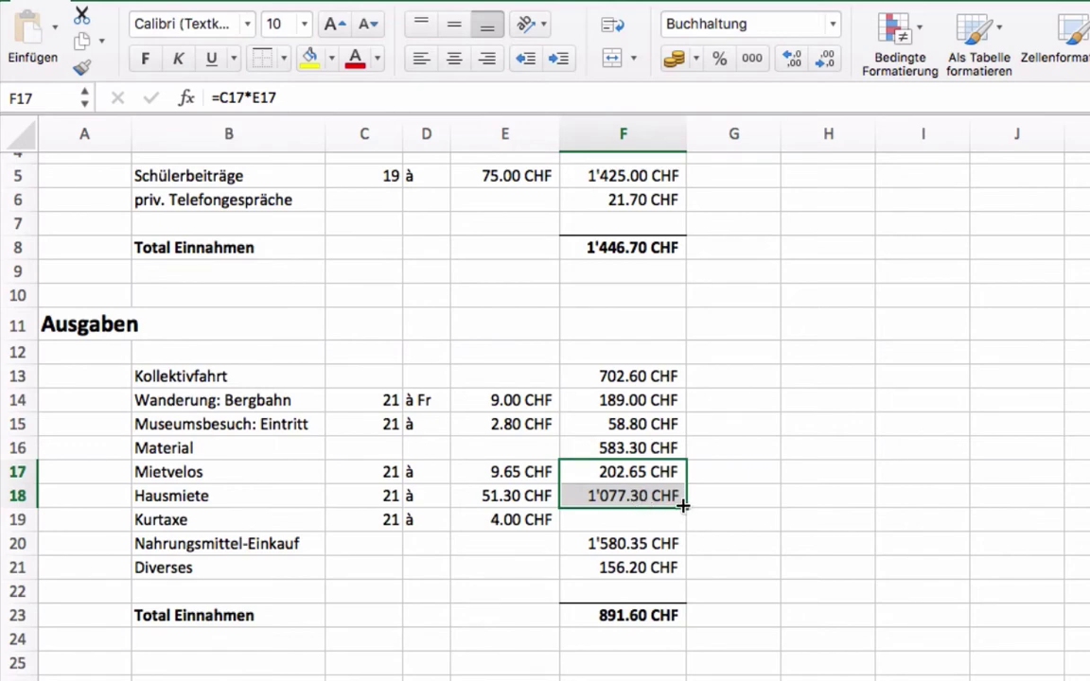
pyautogui.moveTo(684, 507); pyautogui.dragTo(685, 531)
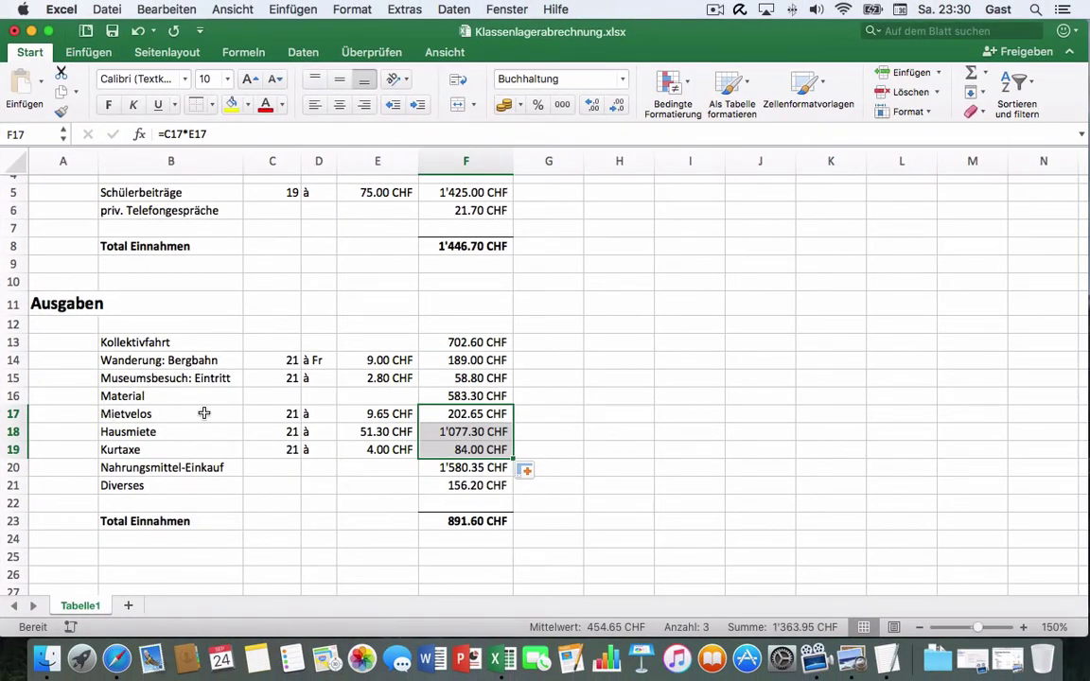
# Insert an empty sheet row above the Mietvelos row.
pyautogui.click(153, 413)
pyautogui.moveTo(153, 414); pyautogui.dragTo(471, 416)
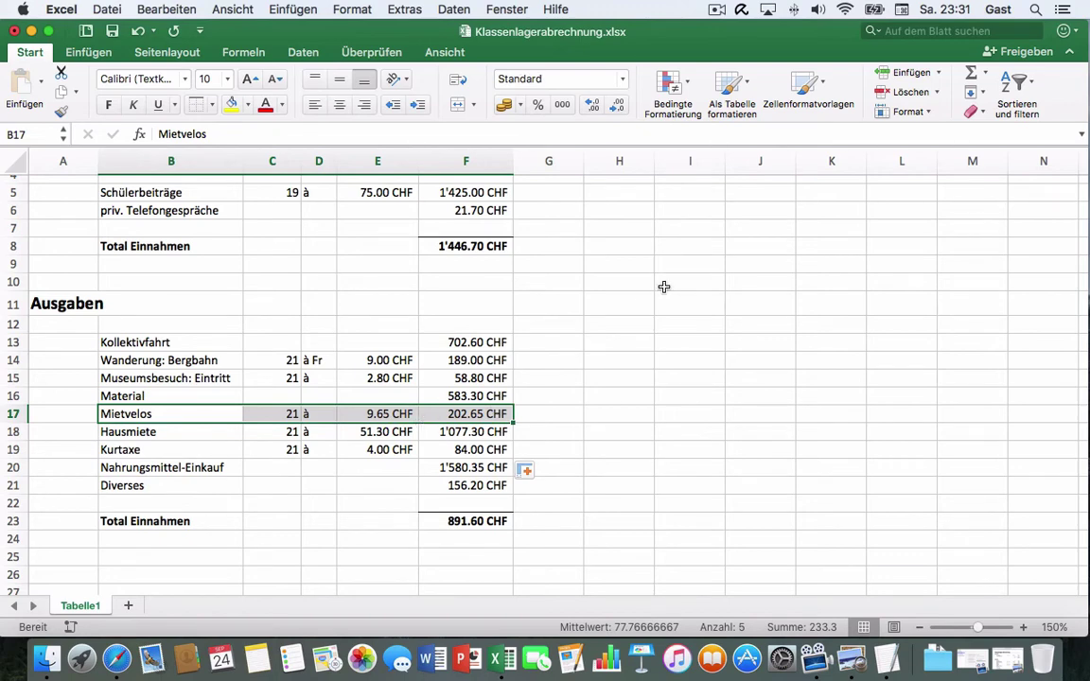
pyautogui.click(939, 74)
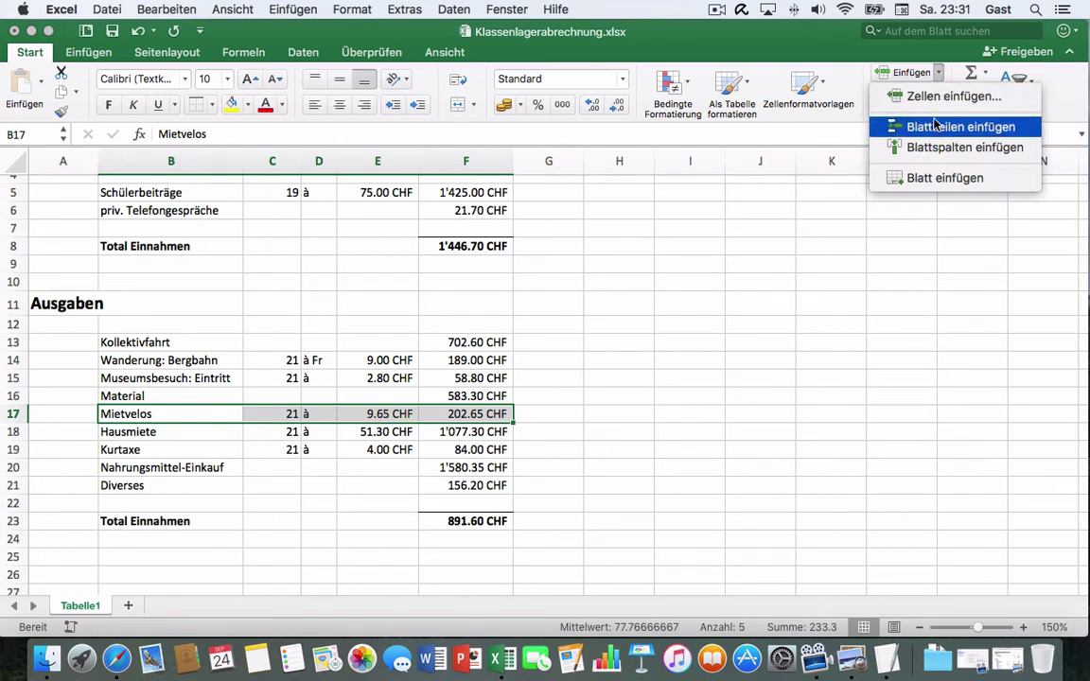
pyautogui.click(943, 74)
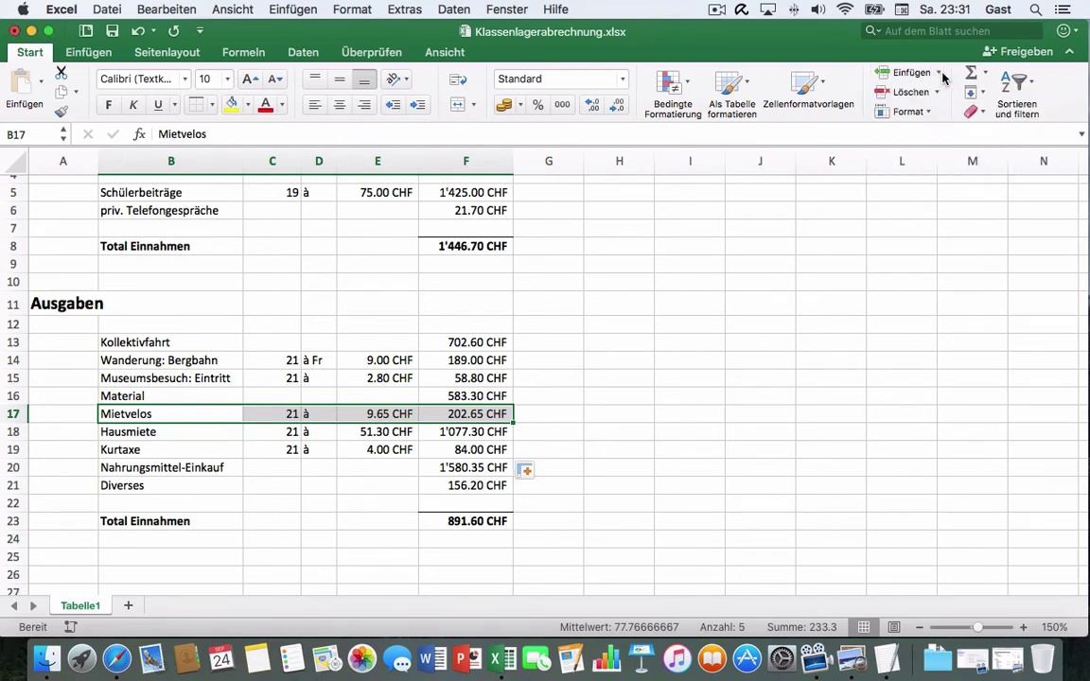
pyautogui.click(287, 10)
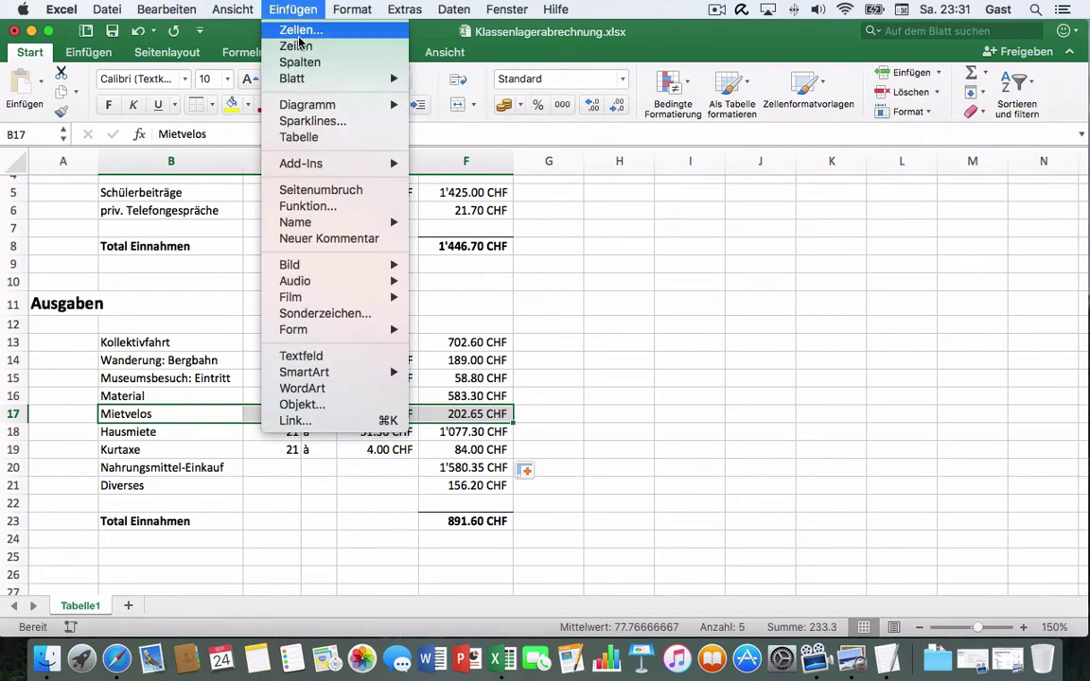
pyautogui.click(297, 46)
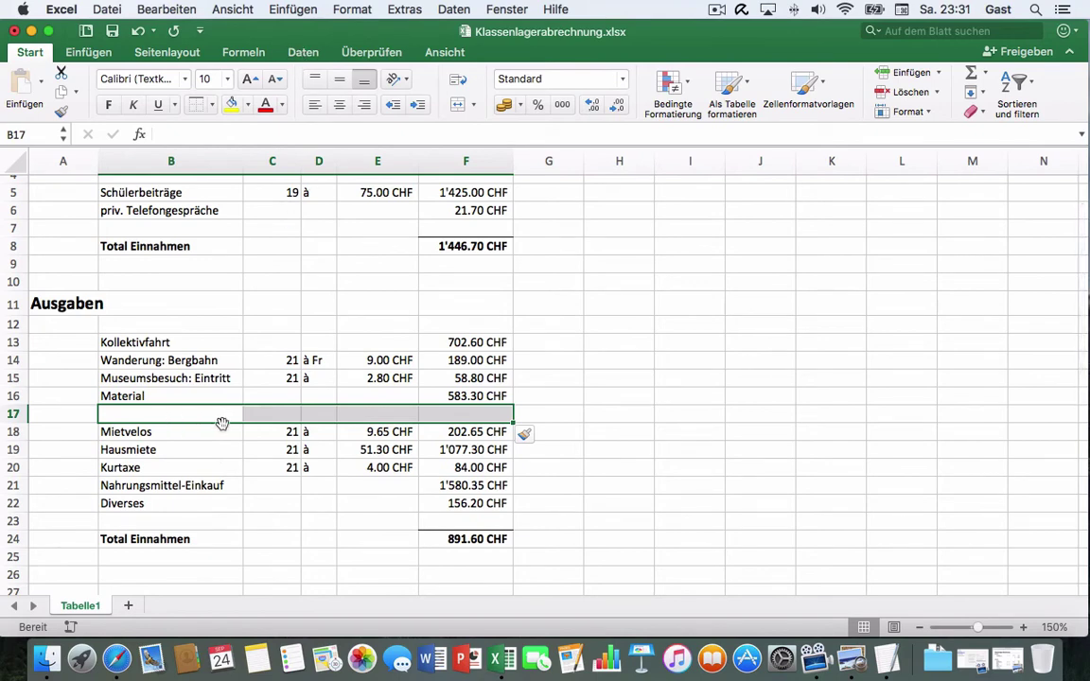
# Copy the Material entries B16:F16 into the empty row 17, and undo that copy.
pyautogui.moveTo(160, 396); pyautogui.dragTo(454, 397)
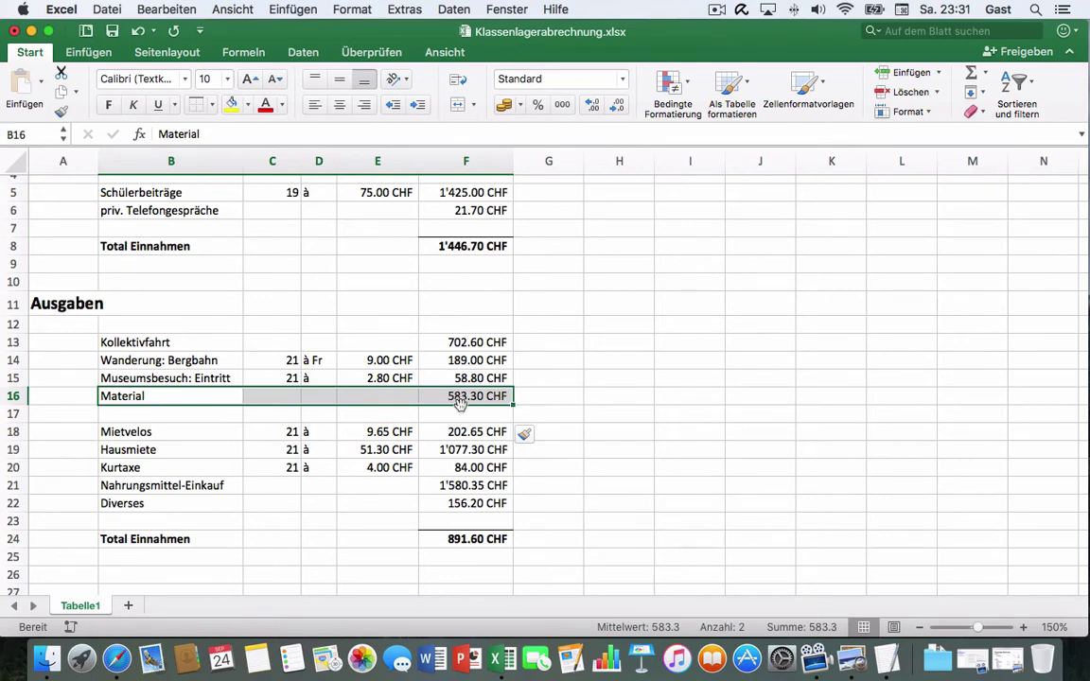
pyautogui.moveTo(459, 404); pyautogui.dragTo(460, 423)
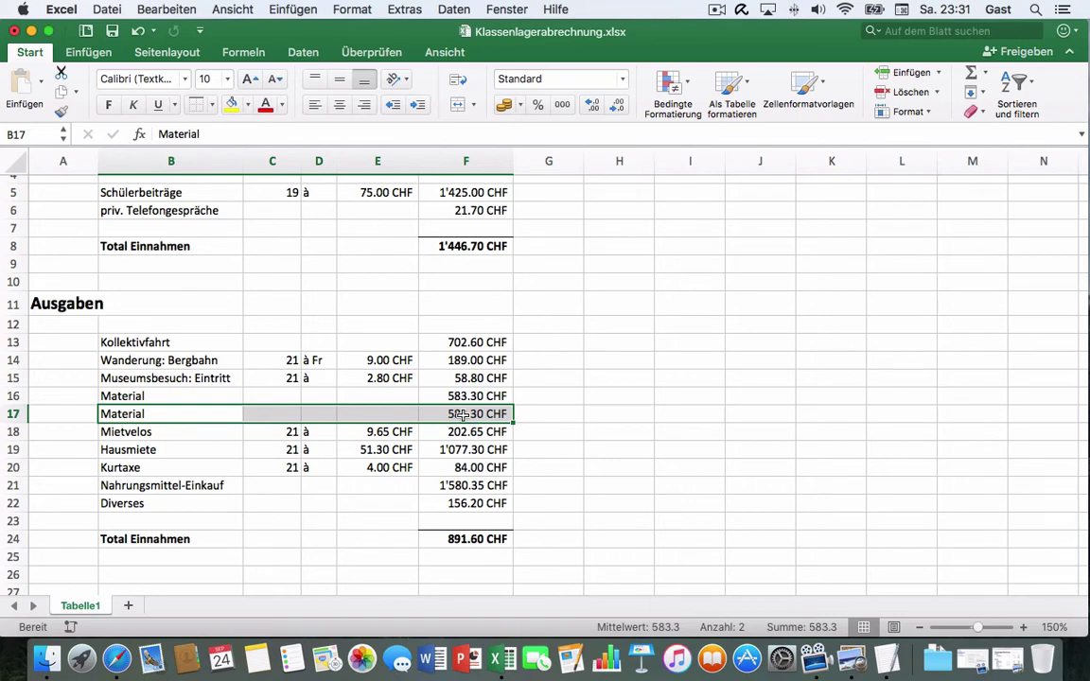
pyautogui.press('super+z')
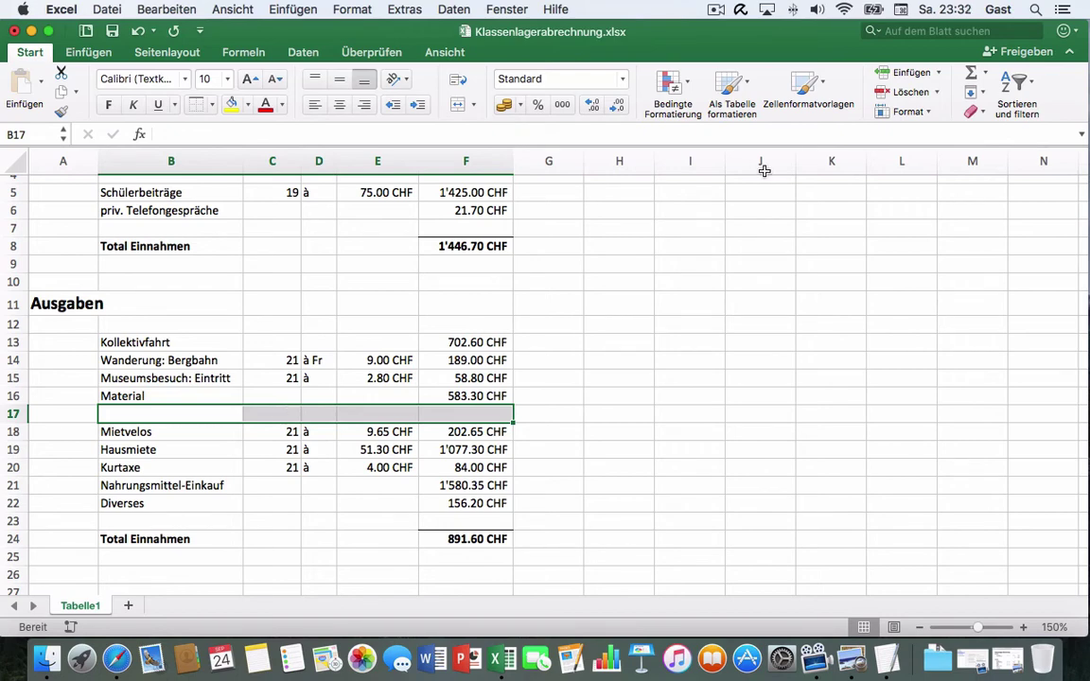
# Delete the empty cells B17:F17 with the cells below shifted up.
pyautogui.click(940, 93)
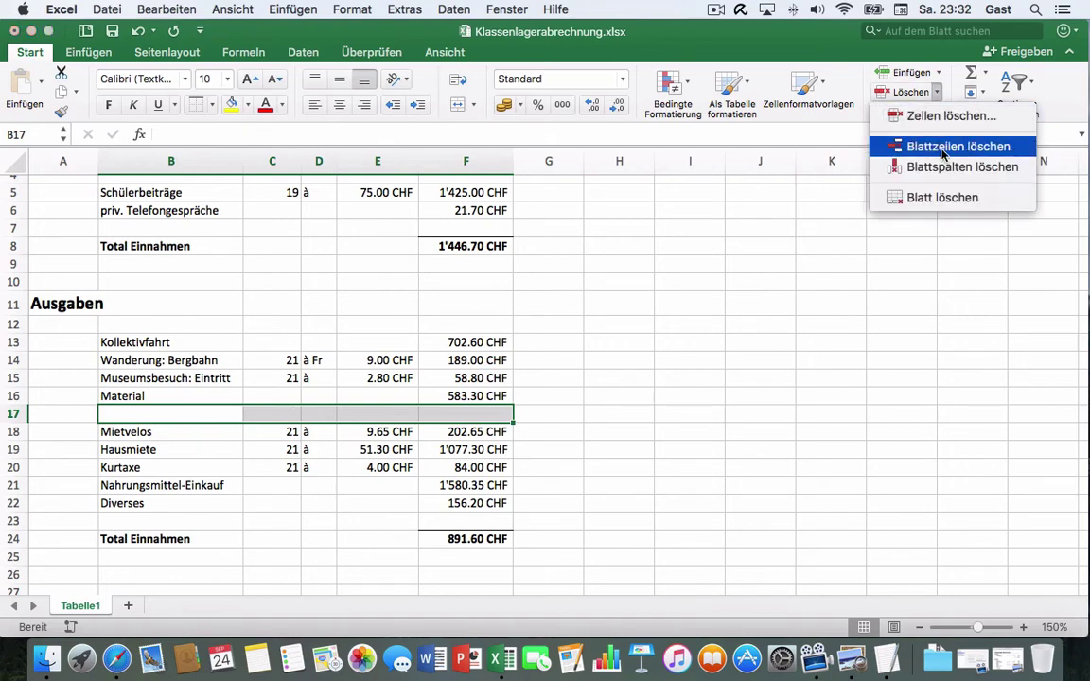
pyautogui.click(936, 92)
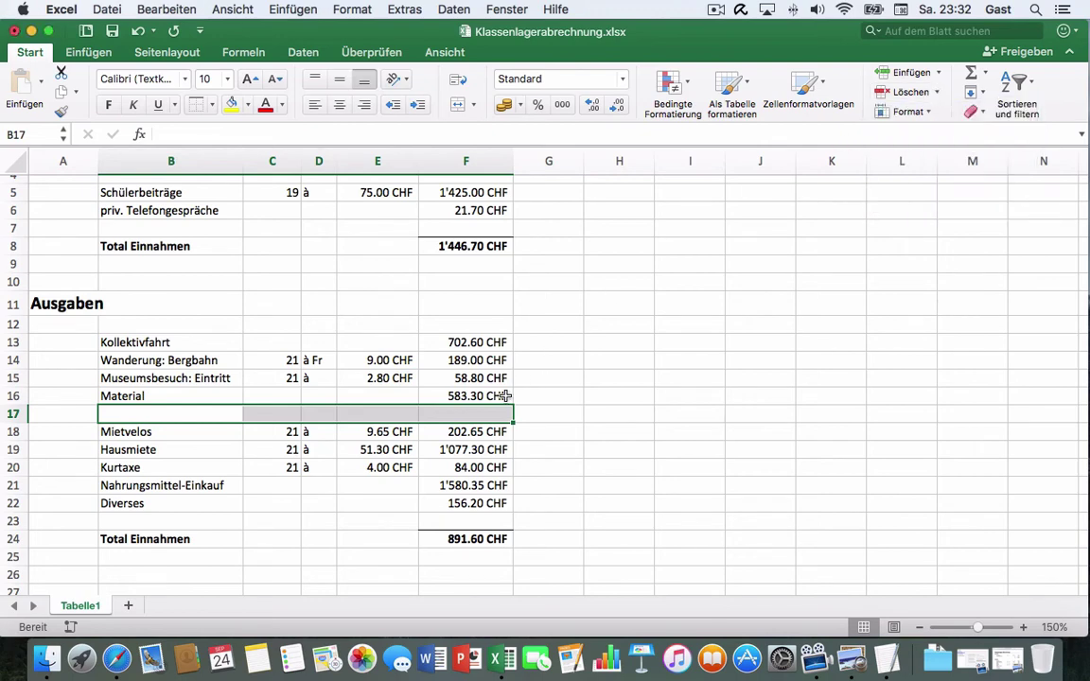
pyautogui.rightClick(456, 414)
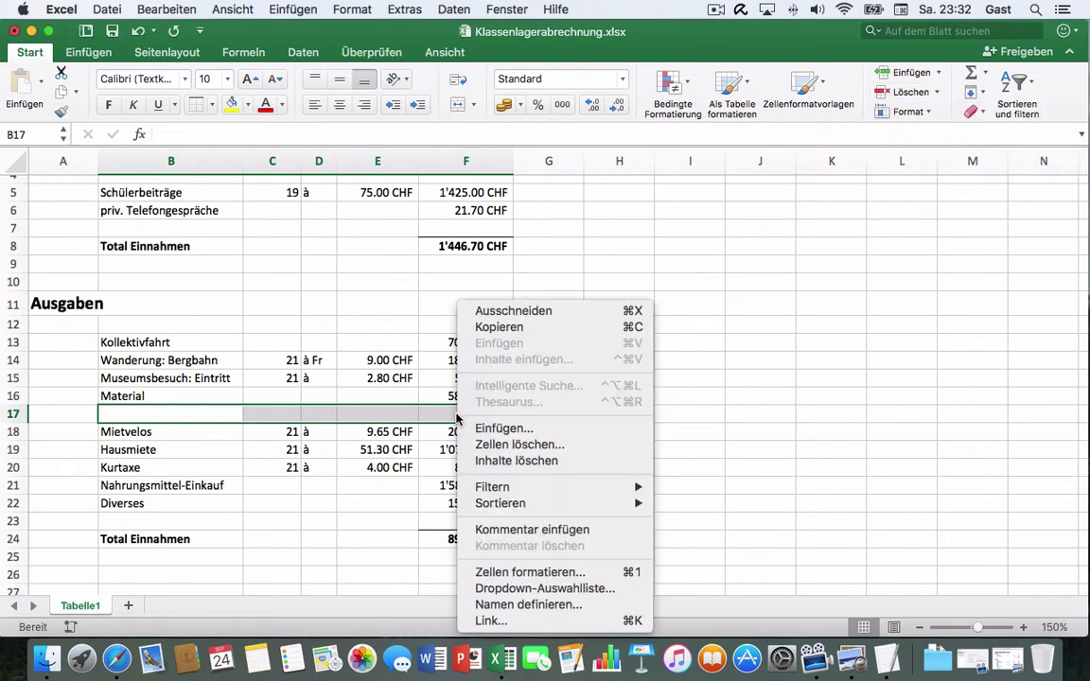
pyautogui.click(511, 444)
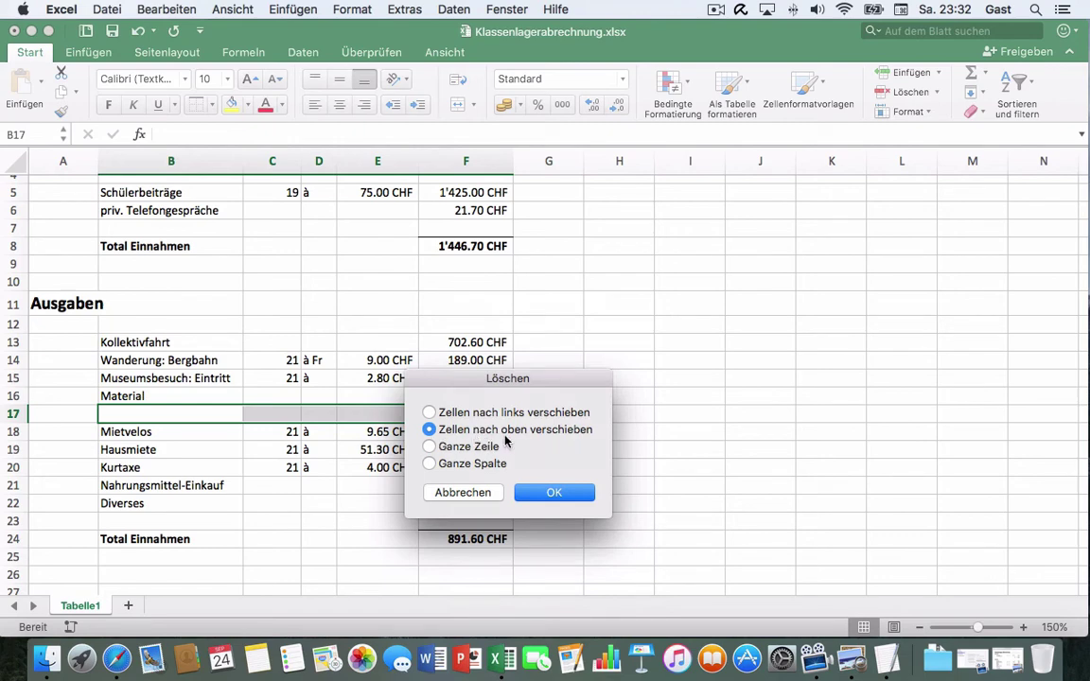
pyautogui.click(554, 492)
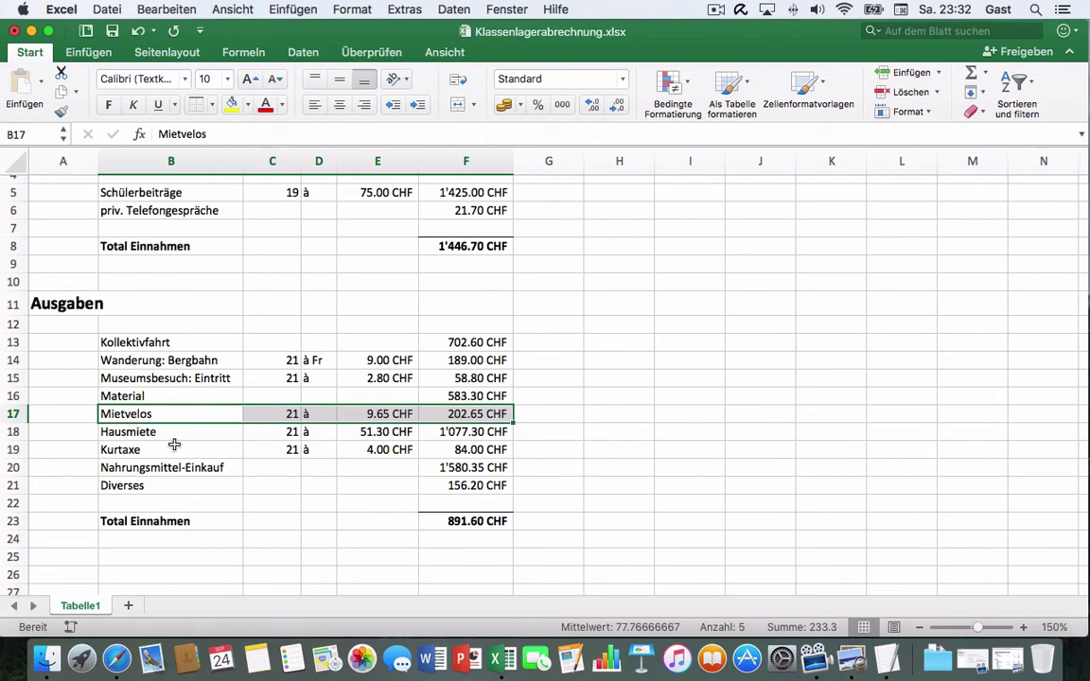
# Change the total label in B23 to Total Ausgaben.
pyautogui.click(216, 521)
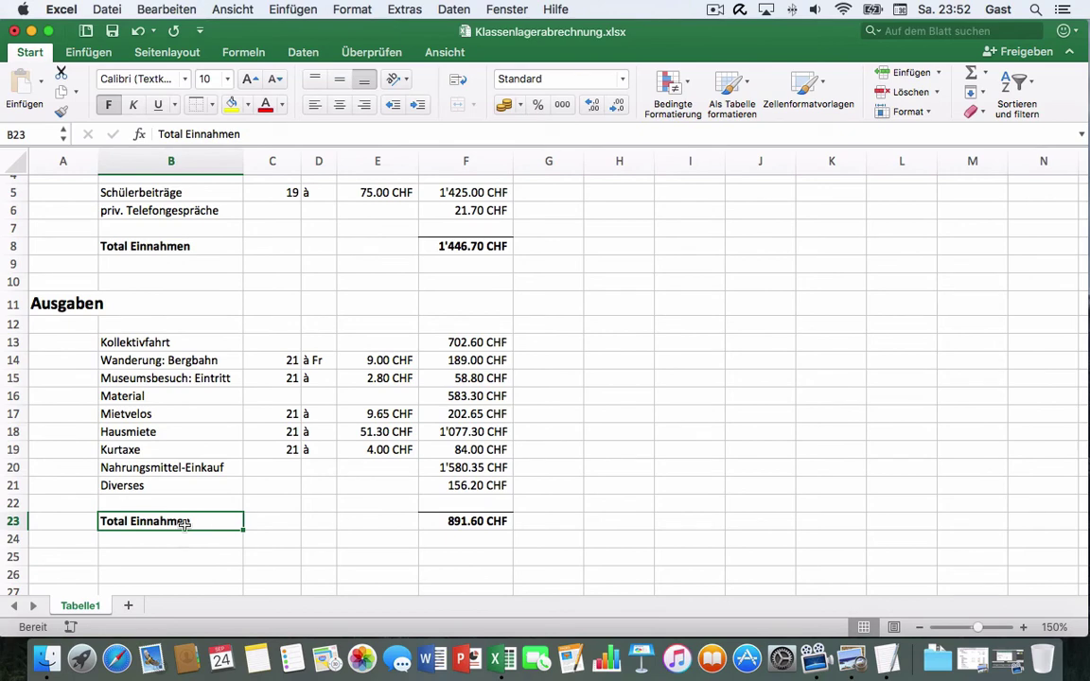
pyautogui.doubleClick(211, 135)
pyautogui.write('Au')
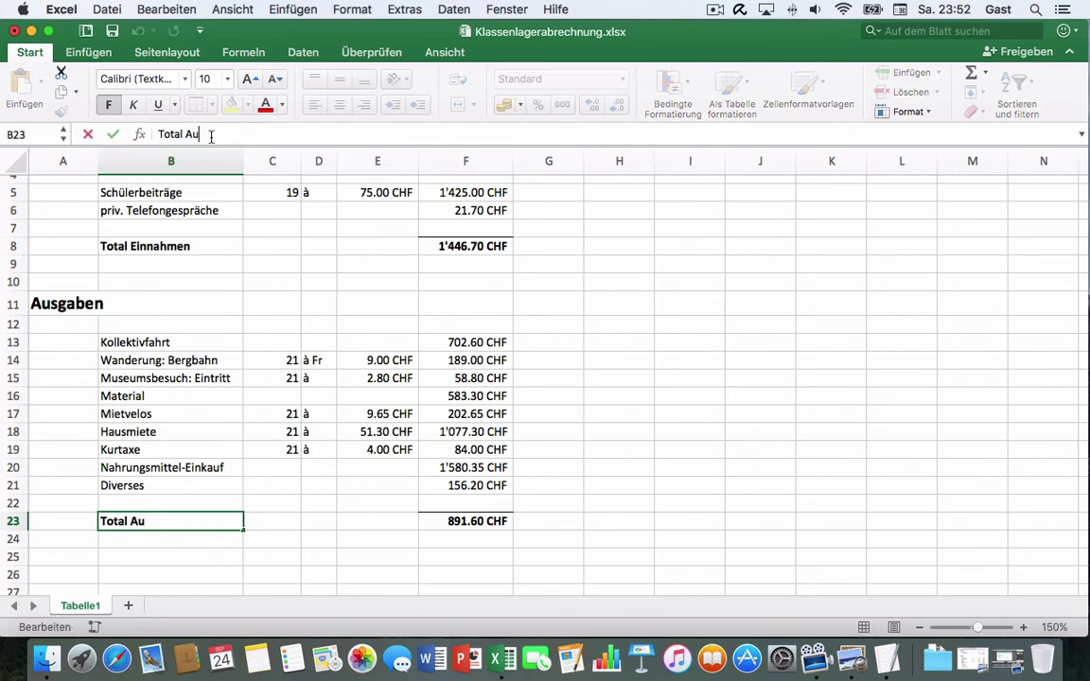
pyautogui.write('sgaben')
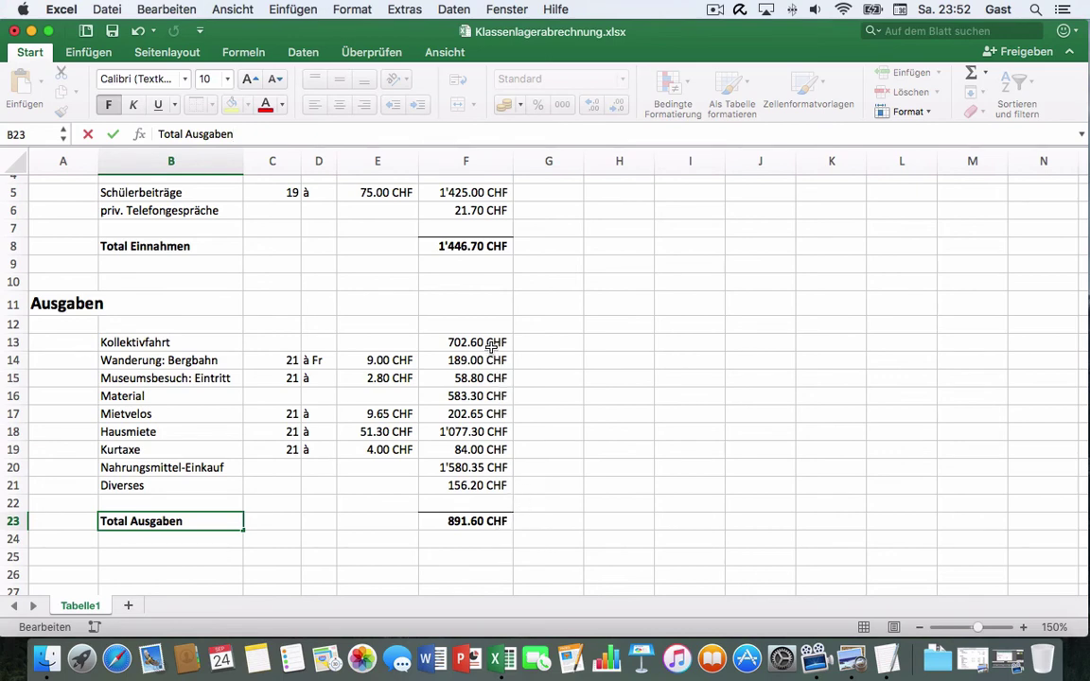
# Extend the sum formula in F23 to cover all expenses, =SUMME(F13:F21).
pyautogui.click(484, 521)
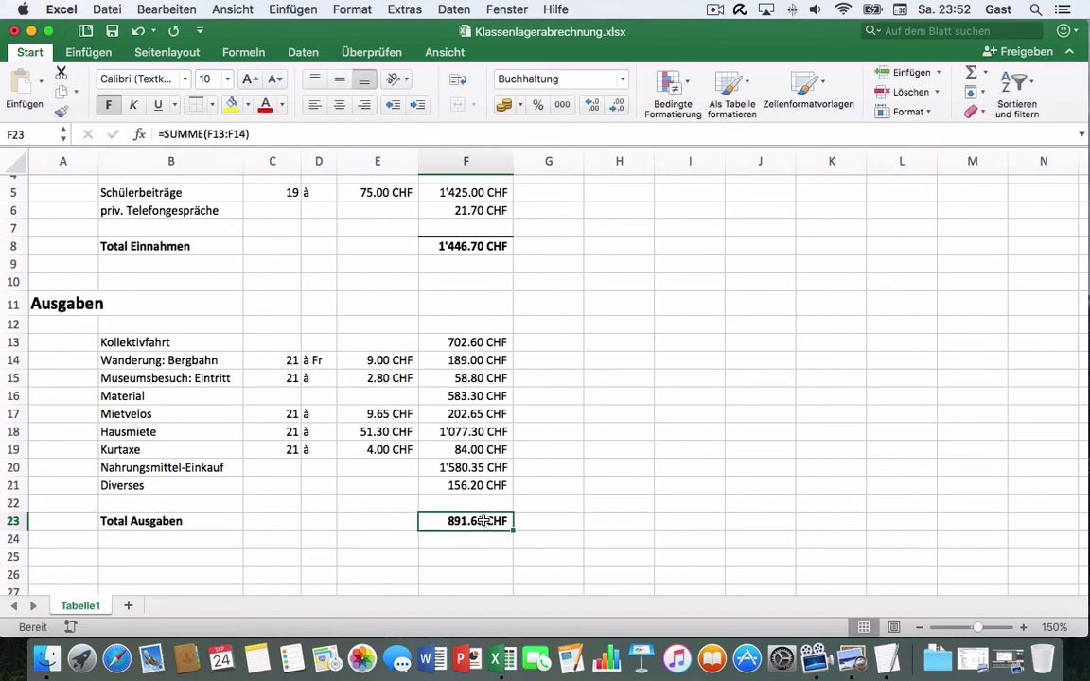
pyautogui.click(221, 135)
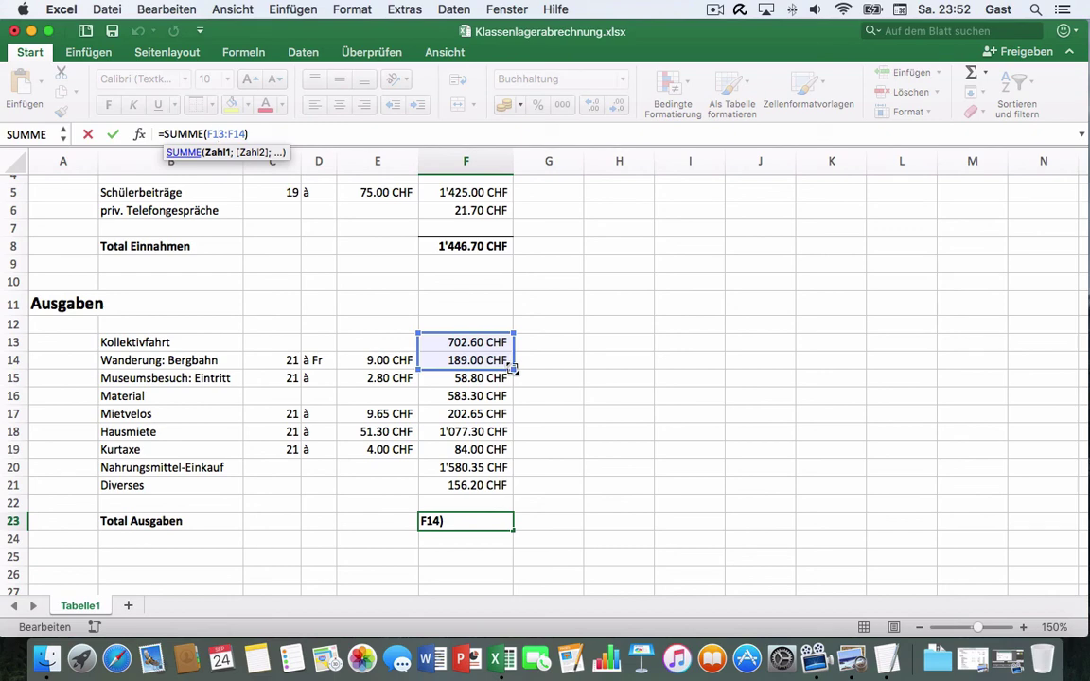
pyautogui.moveTo(512, 370); pyautogui.dragTo(513, 486)
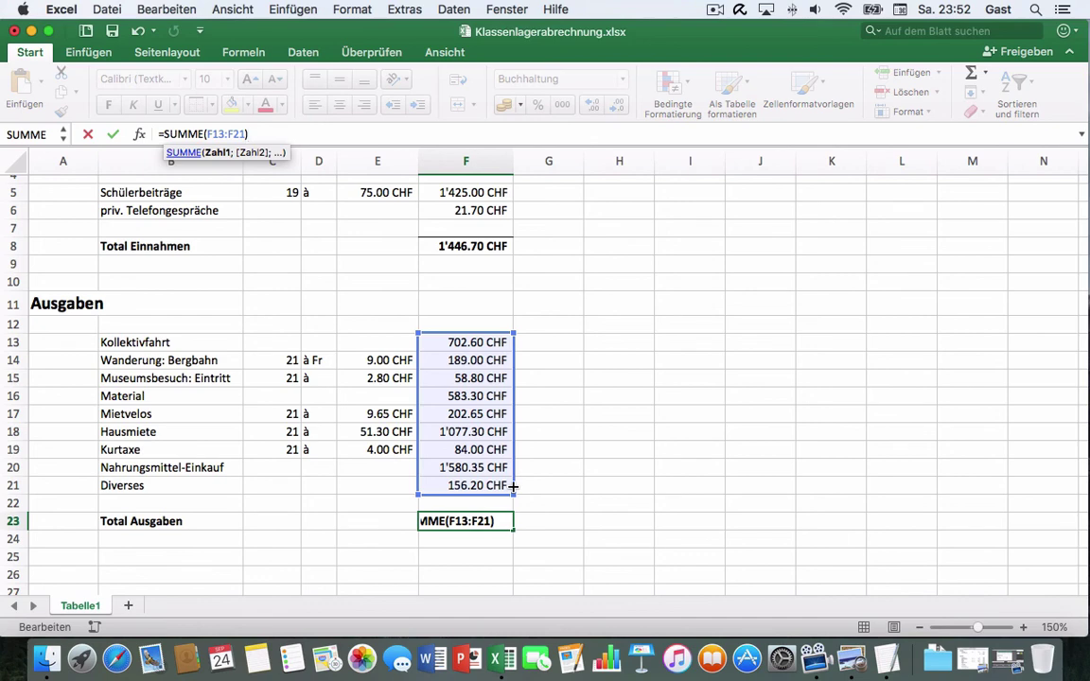
pyautogui.press('Return')
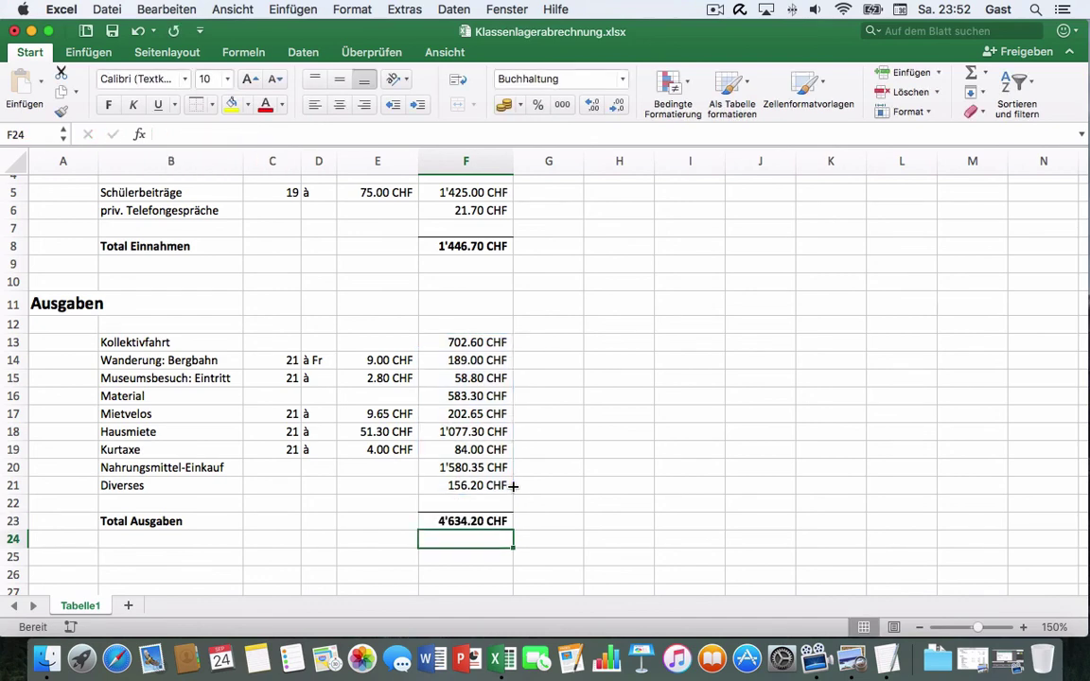